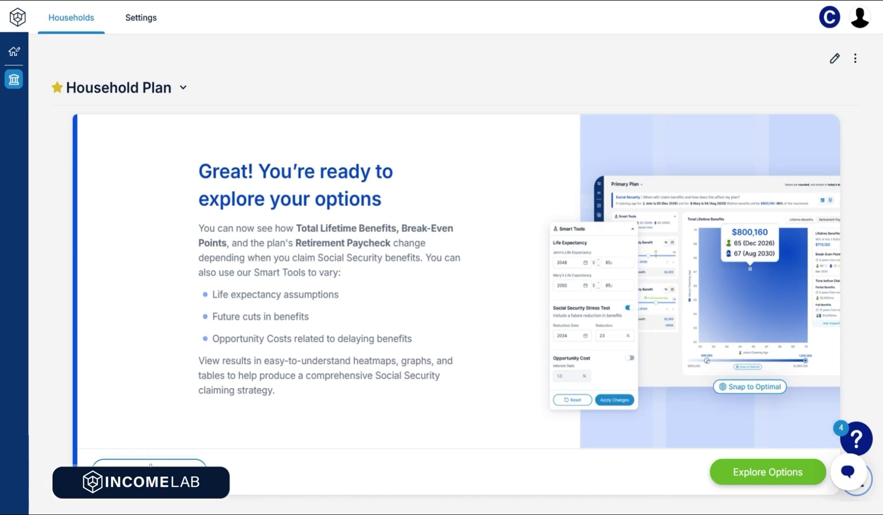
- Reopen the household's Social Security benefit values and set the first spouse's estimation method to Annual Wages
{"action": "left_click", "coordinate": [151, 466]}
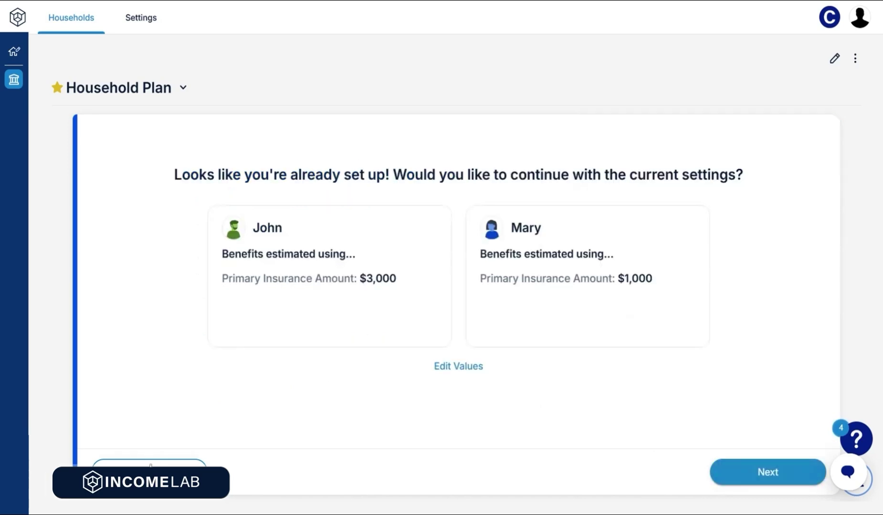
{"action": "left_click", "coordinate": [462, 369]}
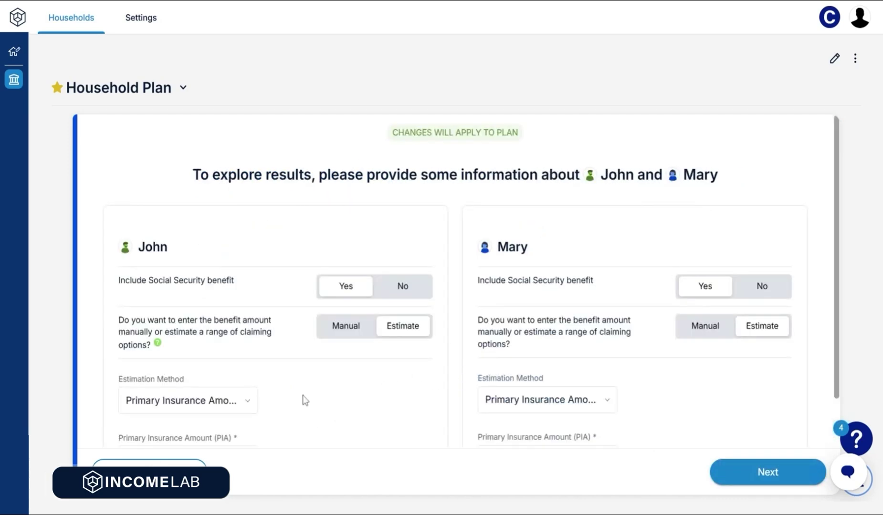
{"action": "left_click", "coordinate": [241, 403]}
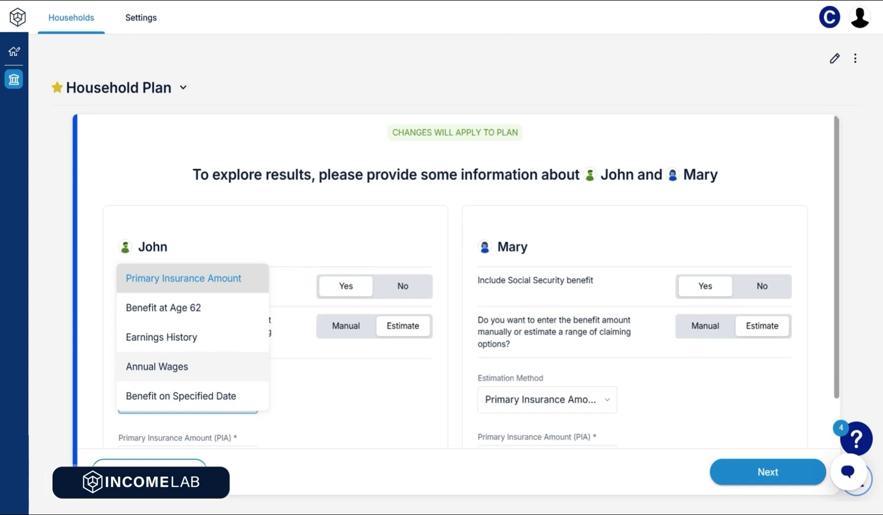
{"action": "left_click", "coordinate": [226, 378]}
{"action": "scroll", "coordinate": [246, 377], "scroll_direction": "down", "scroll_amount": 3}
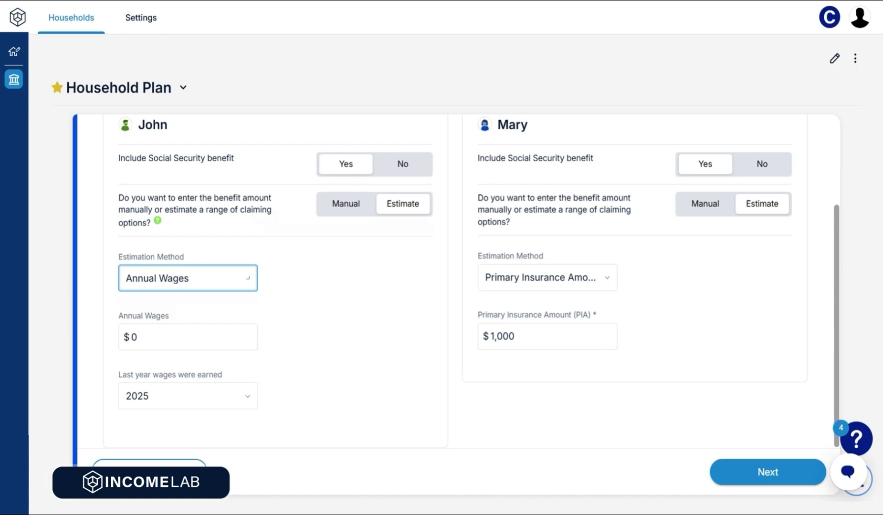
- Switch the first spouse's estimation method back to Primary Insurance Amount and proceed to explore the claiming options
{"action": "scroll", "coordinate": [246, 334], "scroll_direction": "up", "scroll_amount": 1}
{"action": "left_click", "coordinate": [246, 344]}
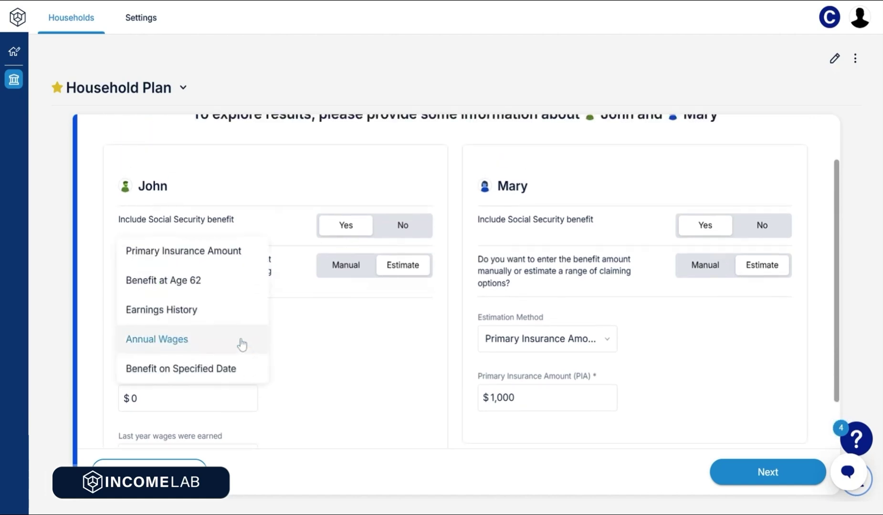
{"action": "left_click", "coordinate": [237, 254]}
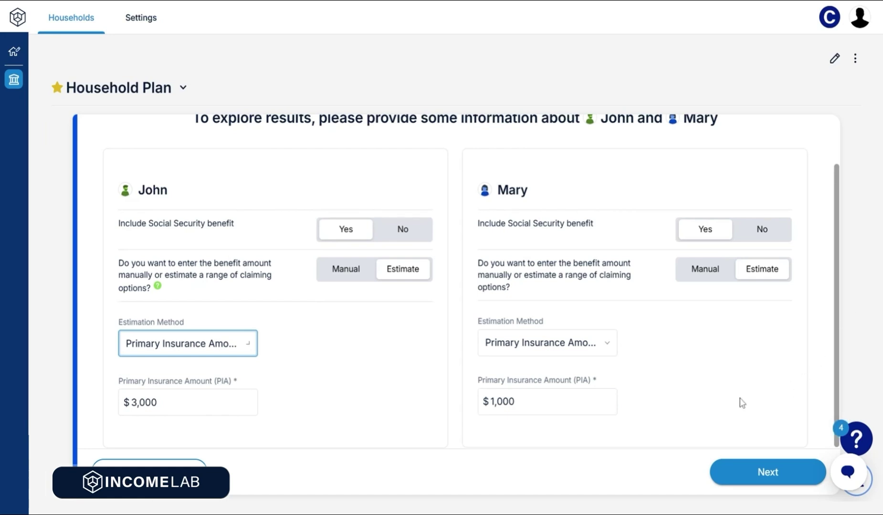
{"action": "left_click", "coordinate": [755, 475]}
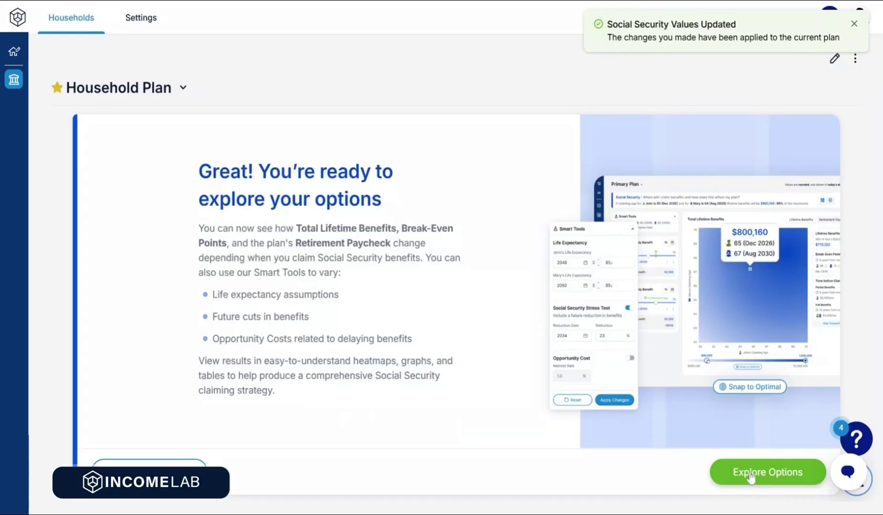
{"action": "left_click", "coordinate": [751, 475]}
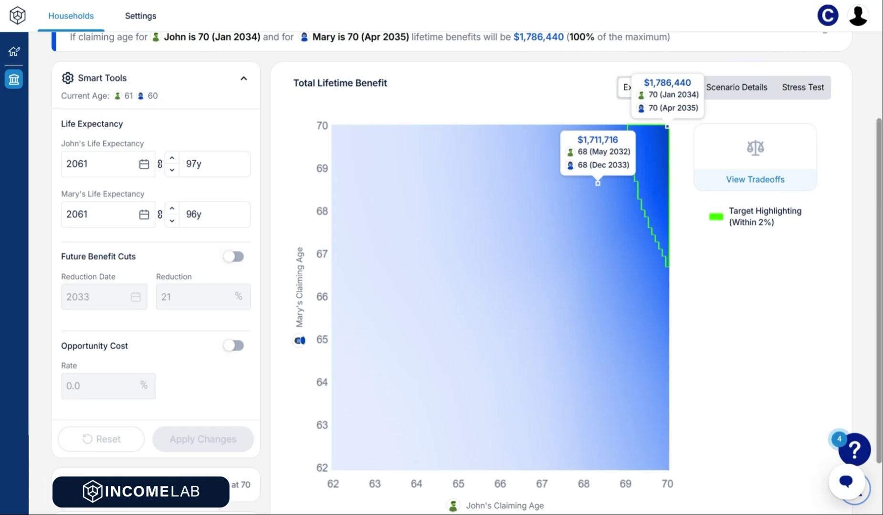
- Select the scenario claiming at 67 (Sep 2031) and 65 (Jan 2031) on the lifetime benefit heatmap and show its tradeoffs
{"action": "scroll", "coordinate": [597, 186], "scroll_direction": "down", "scroll_amount": 2}
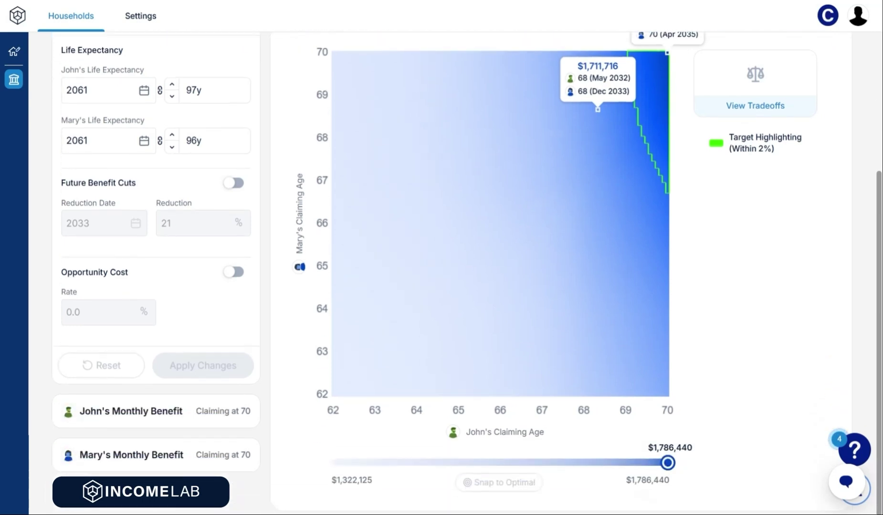
{"action": "left_click", "coordinate": [570, 233]}
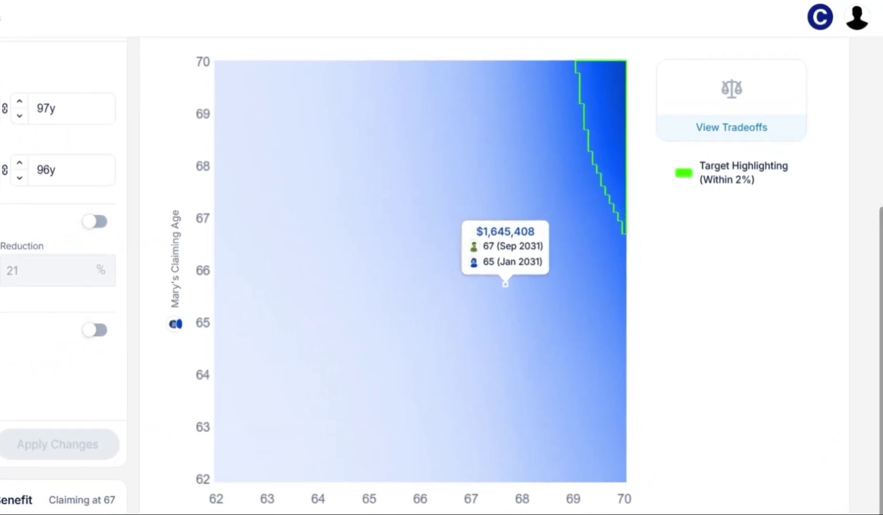
{"action": "left_click", "coordinate": [730, 130]}
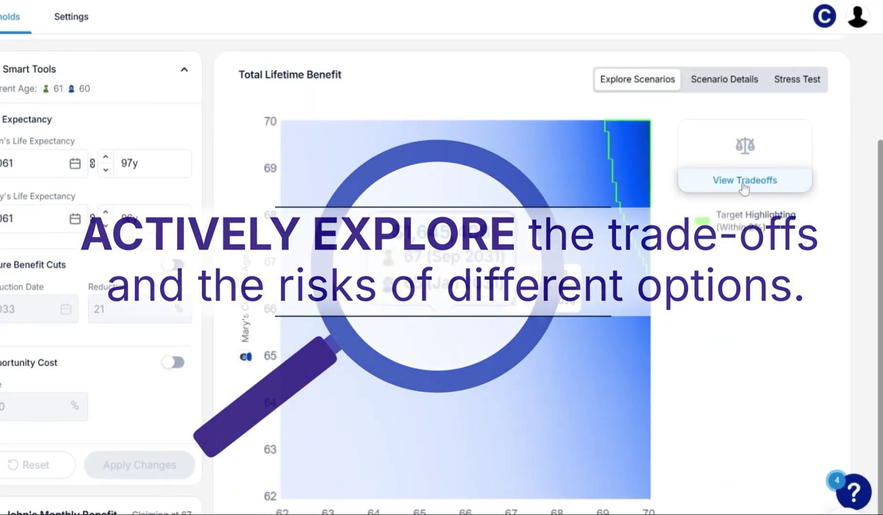
{"action": "left_click", "coordinate": [743, 182]}
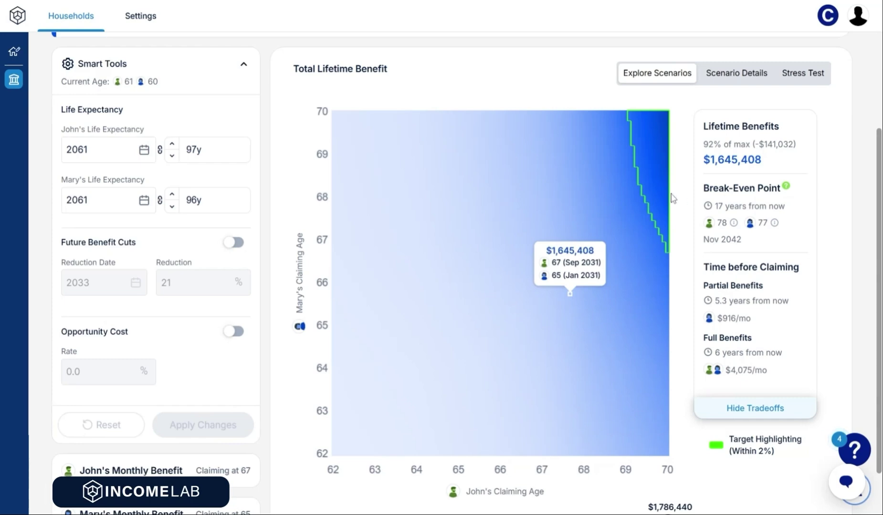
- Try the 66/68 and 68/68 claiming age scenarios on the heatmap, and snap the selection to the optimal strategy
{"action": "left_click", "coordinate": [527, 187]}
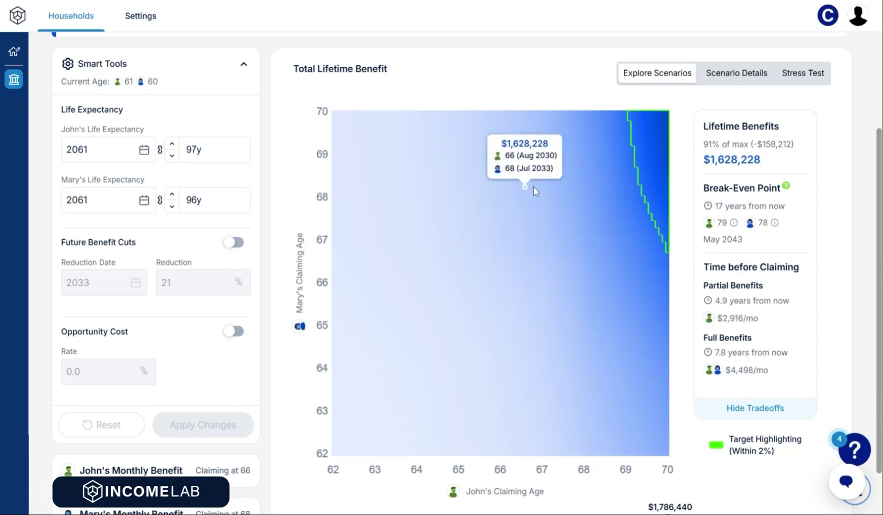
{"action": "left_click", "coordinate": [620, 175]}
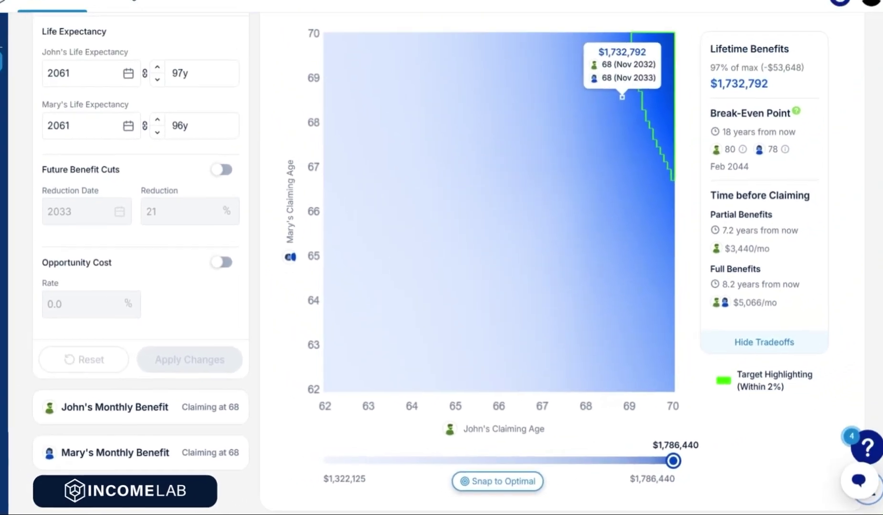
{"action": "left_click", "coordinate": [520, 475]}
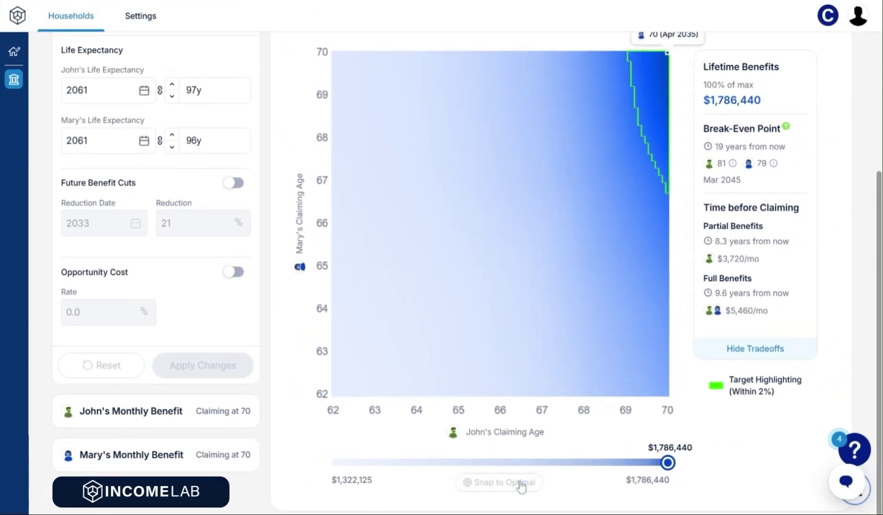
- Check the target highlighting percentage in the plan's display settings and close them
{"action": "scroll", "coordinate": [525, 334], "scroll_direction": "up", "scroll_amount": 3}
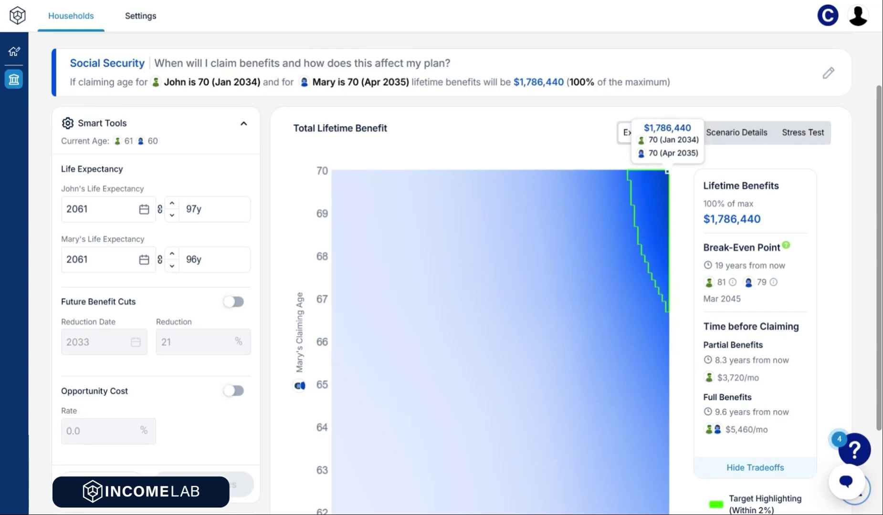
{"action": "scroll", "coordinate": [719, 314], "scroll_direction": "up", "scroll_amount": 3}
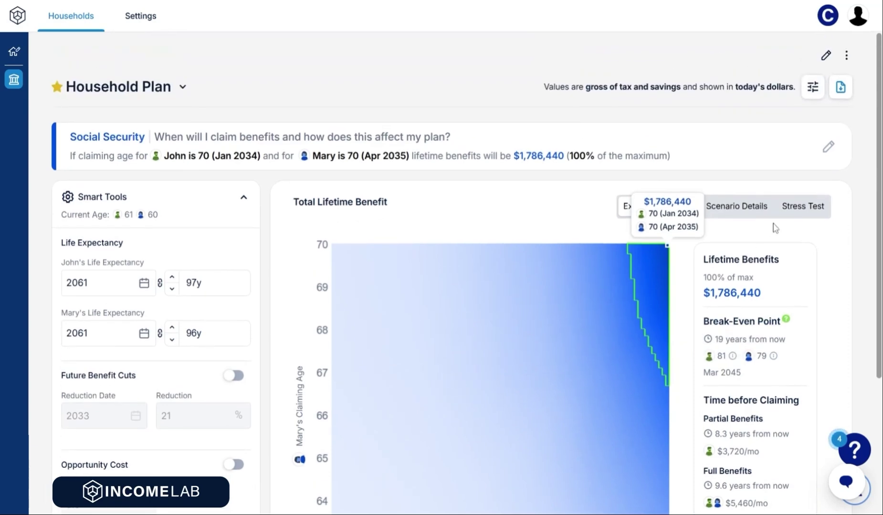
{"action": "left_click", "coordinate": [816, 91]}
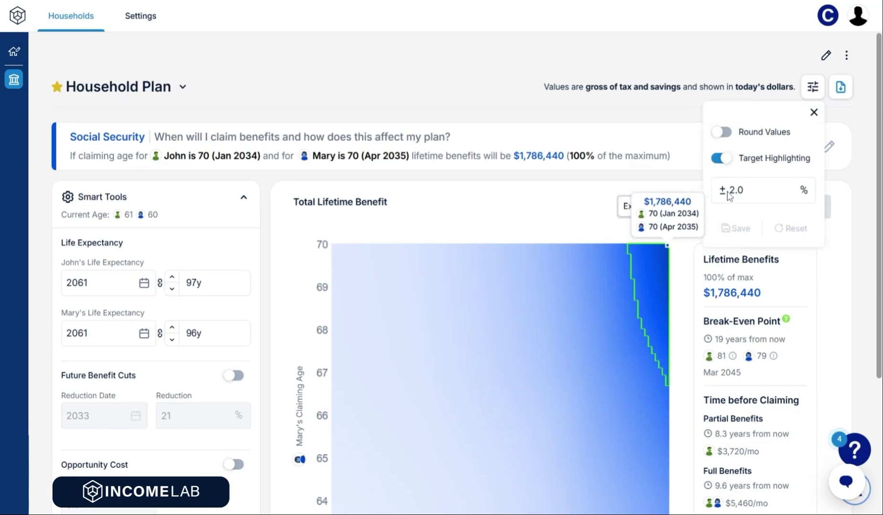
{"action": "left_click", "coordinate": [813, 113]}
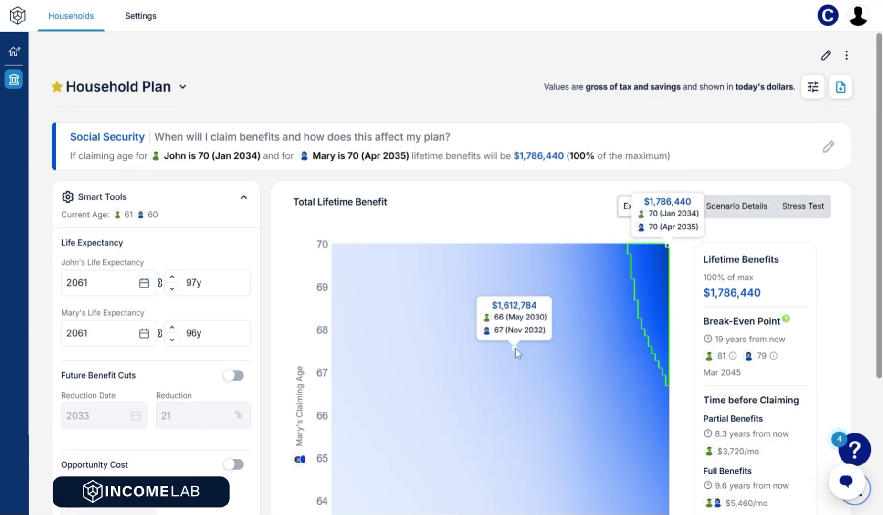
- Lower the first spouse's life expectancy to 81 years
{"action": "scroll", "coordinate": [515, 349], "scroll_direction": "down", "scroll_amount": 3}
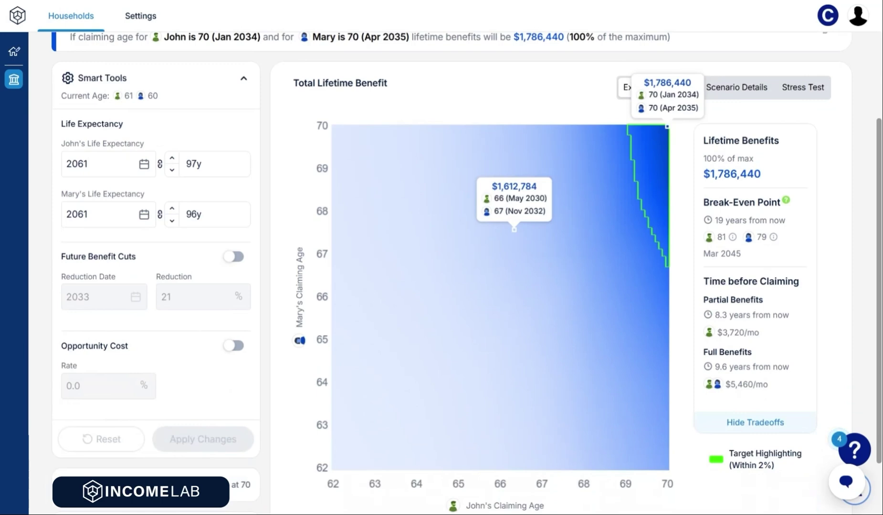
{"action": "scroll", "coordinate": [516, 352], "scroll_direction": "down", "scroll_amount": 2}
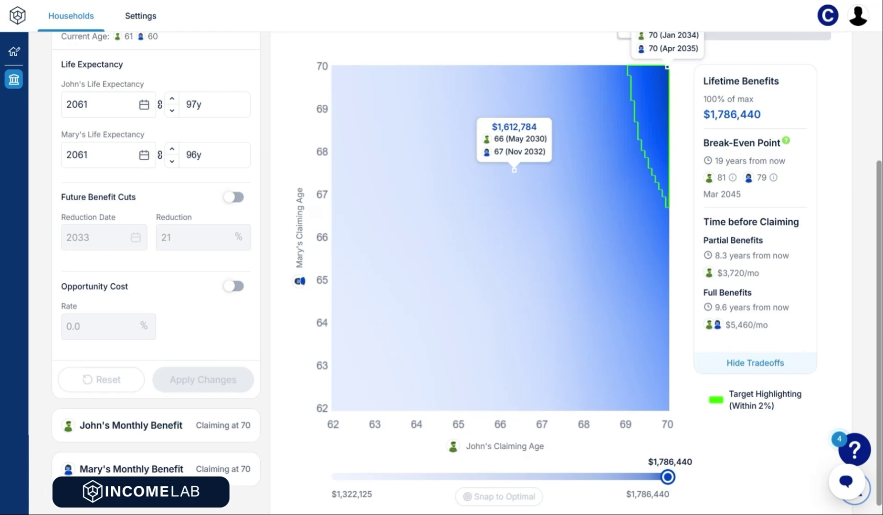
{"action": "scroll", "coordinate": [516, 349], "scroll_direction": "up", "scroll_amount": 2}
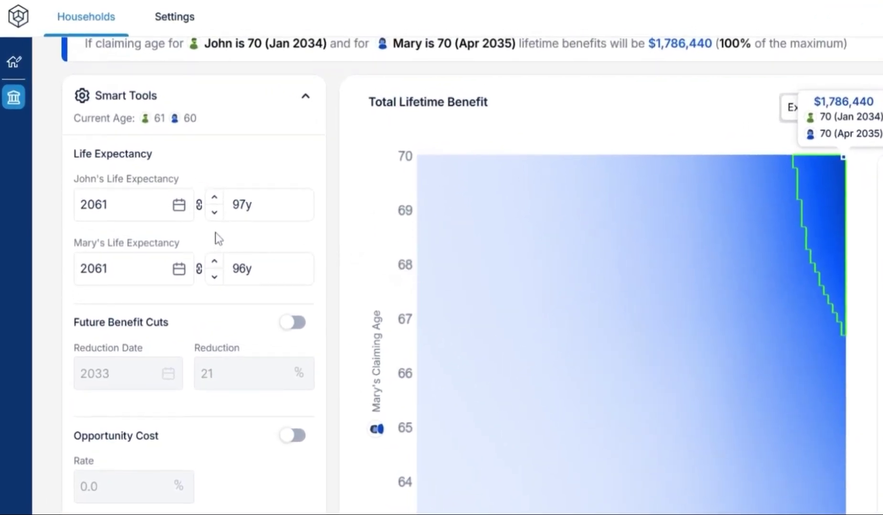
{"action": "left_click", "coordinate": [214, 214]}
{"action": "left_click", "coordinate": [214, 214]}
{"action": "left_click", "coordinate": [214, 214]}
{"action": "left_click", "coordinate": [214, 215]}
{"action": "left_click", "coordinate": [214, 212]}
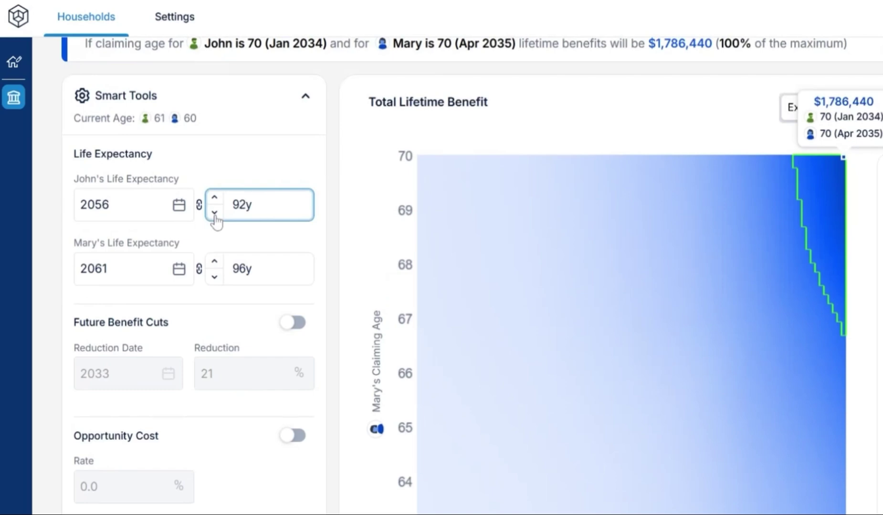
{"action": "left_click", "coordinate": [214, 213]}
{"action": "left_click", "coordinate": [214, 213]}
{"action": "left_click", "coordinate": [214, 214]}
{"action": "left_click", "coordinate": [214, 214]}
{"action": "left_click", "coordinate": [214, 214]}
{"action": "left_click", "coordinate": [214, 213]}
{"action": "left_click", "coordinate": [214, 213]}
{"action": "left_click", "coordinate": [214, 213]}
{"action": "left_click", "coordinate": [214, 213]}
{"action": "left_click", "coordinate": [215, 214]}
{"action": "left_click", "coordinate": [215, 213]}
- Lower the second spouse's life expectancy to 84 years and apply the changed assumptions
{"action": "left_click", "coordinate": [214, 277]}
{"action": "left_click", "coordinate": [214, 277]}
{"action": "left_click", "coordinate": [215, 278]}
{"action": "left_click", "coordinate": [214, 278]}
{"action": "left_click", "coordinate": [214, 278]}
{"action": "left_click", "coordinate": [215, 278]}
{"action": "left_click", "coordinate": [215, 278]}
{"action": "left_click", "coordinate": [214, 278]}
{"action": "left_click", "coordinate": [215, 279]}
{"action": "left_click", "coordinate": [215, 280]}
{"action": "left_click", "coordinate": [214, 279]}
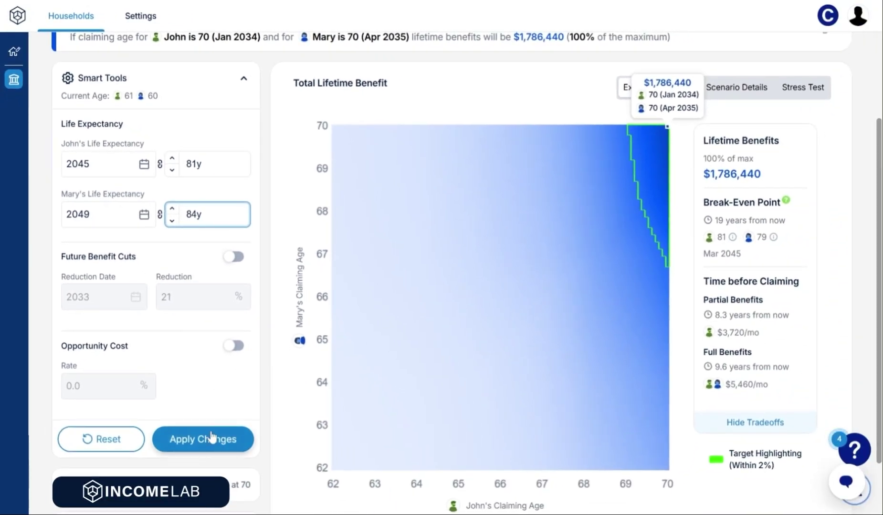
{"action": "left_click", "coordinate": [212, 438]}
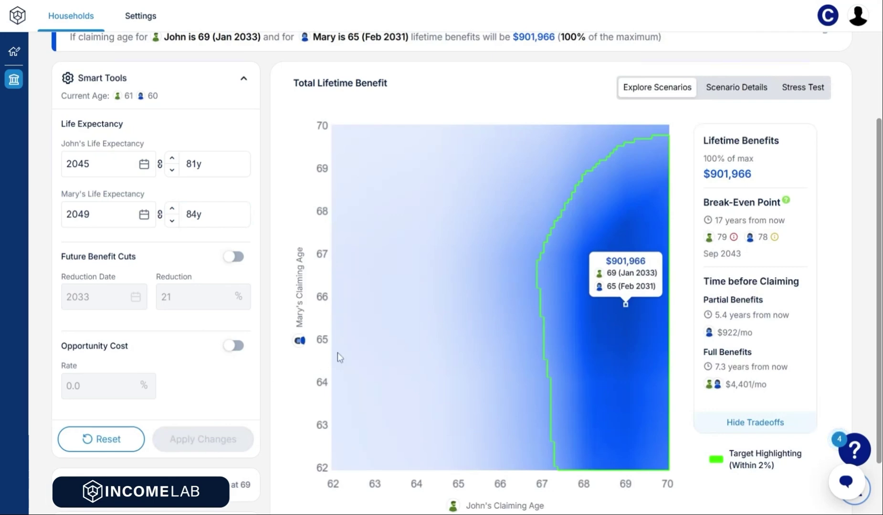
- Select the scenario claiming at 67 (Jun 2031) and 62 (Apr 2027), and apply future benefit cuts to the analysis
{"action": "left_click", "coordinate": [561, 471]}
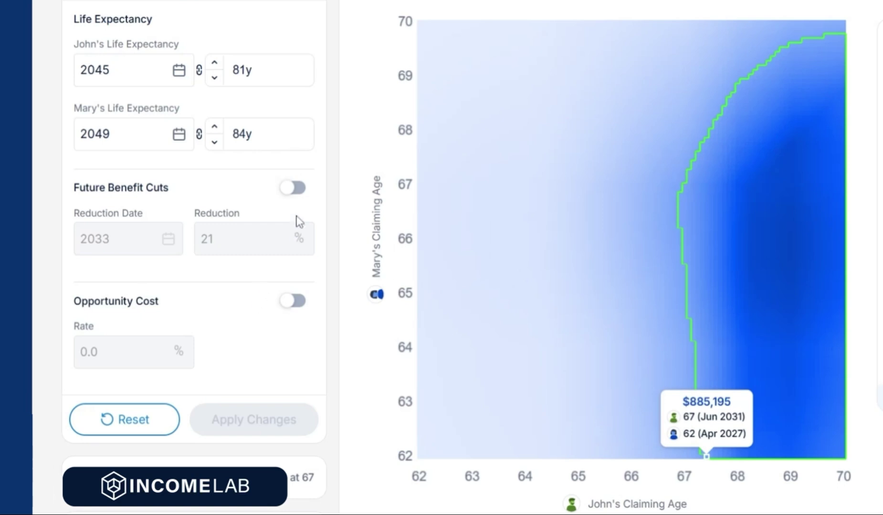
{"action": "left_click", "coordinate": [297, 191]}
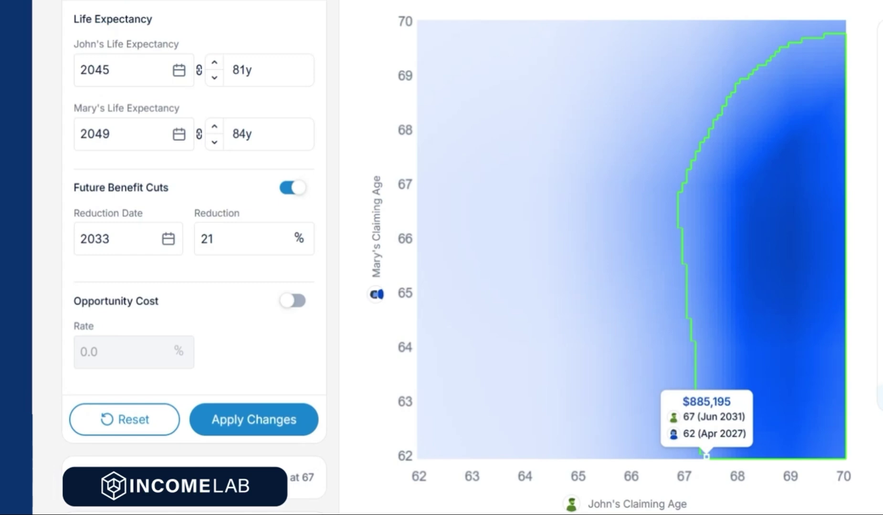
{"action": "left_click", "coordinate": [251, 429]}
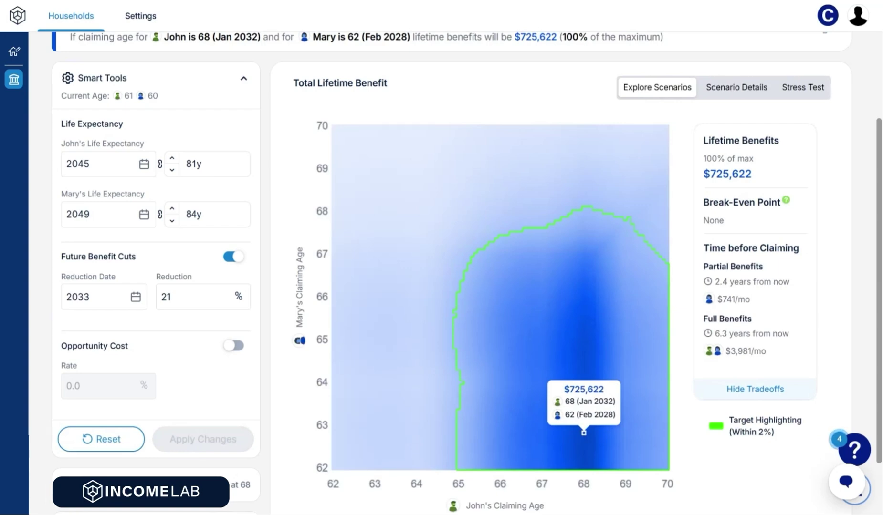
- Select the scenario claiming at 65 (Jan 2029) and 62 (Apr 2027), and look over the selectable reduction years and heatmap
{"action": "left_click", "coordinate": [459, 472]}
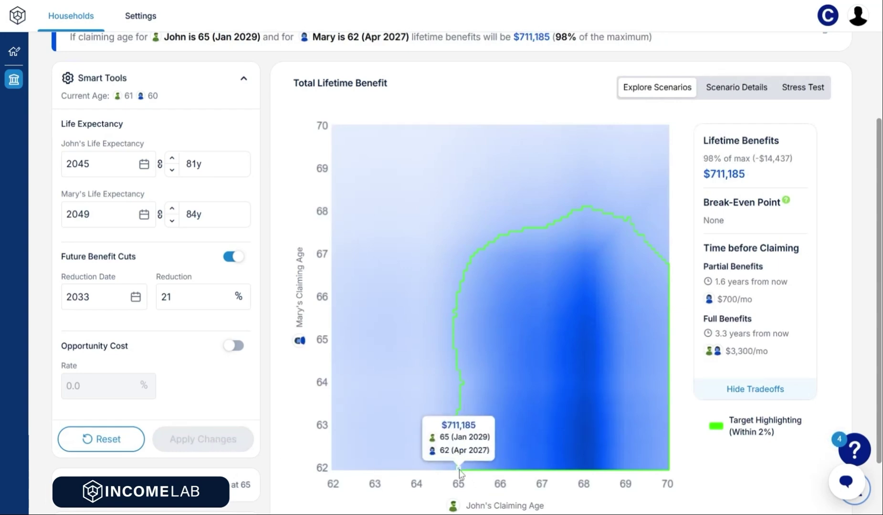
{"action": "left_click", "coordinate": [137, 298]}
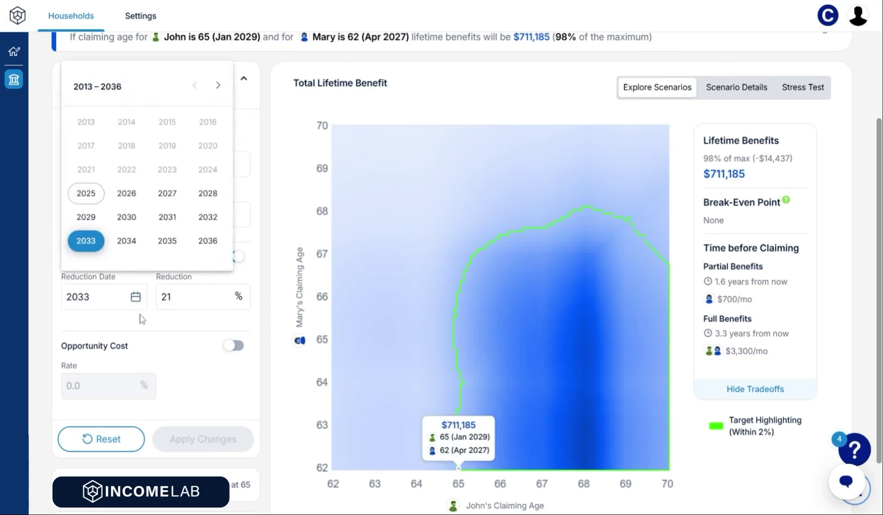
{"action": "key", "text": "Escape"}
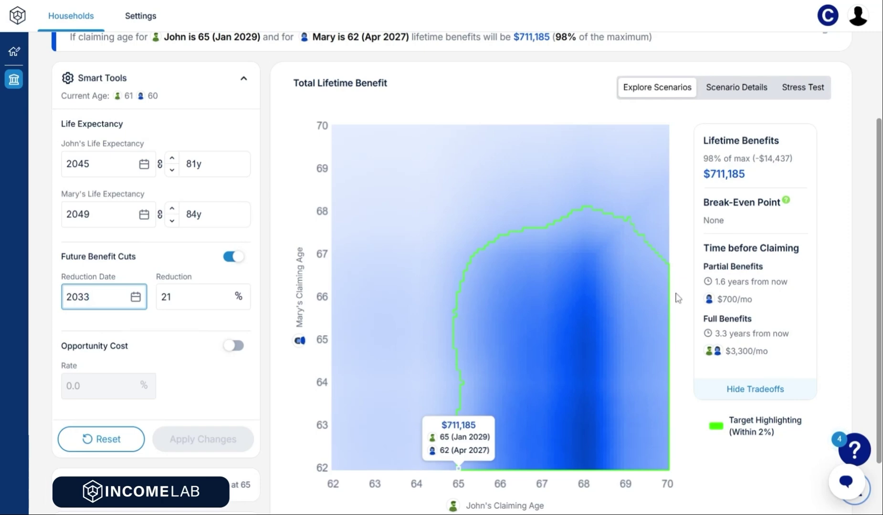
{"action": "mouse_move", "coordinate": [580, 363]}
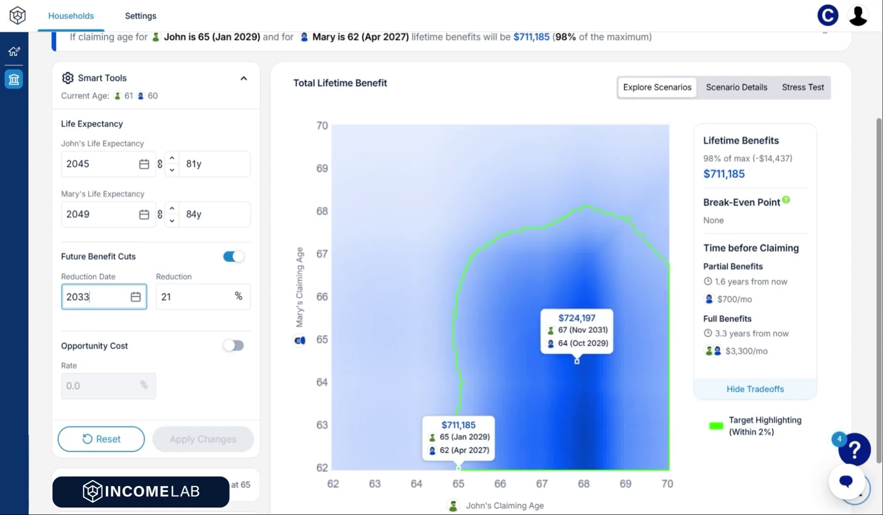
- Reset the Smart Tools assumptions to their defaults, apply them, and open the income stress test
{"action": "left_click", "coordinate": [102, 439]}
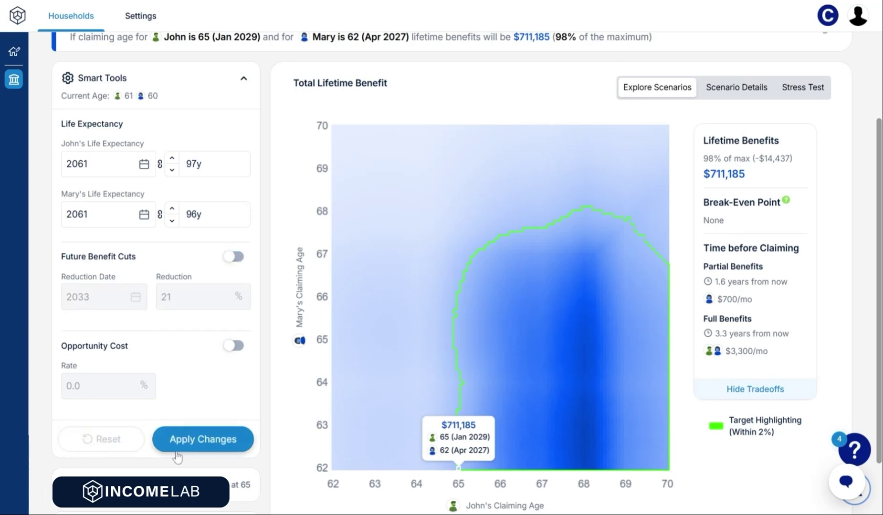
{"action": "left_click", "coordinate": [213, 444]}
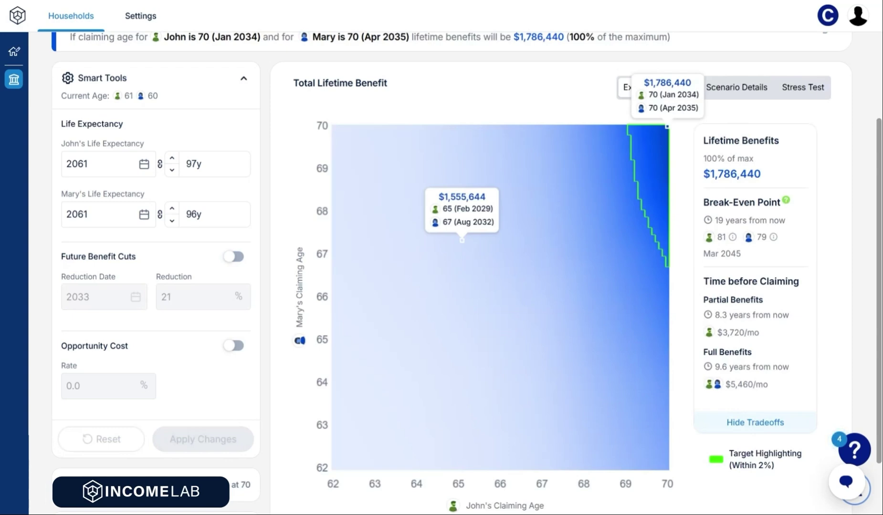
{"action": "left_click", "coordinate": [799, 91]}
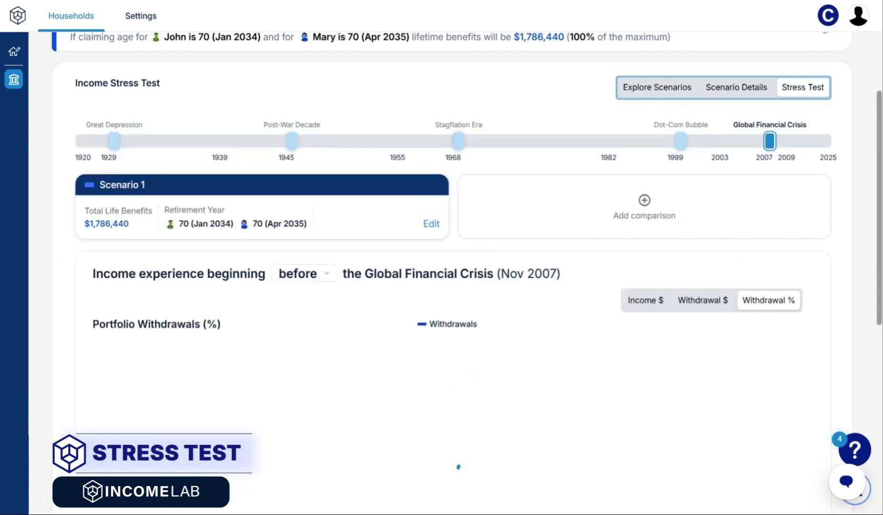
- Add a comparison scenario claiming at 62 (Jan 2026) and 62 (Apr 2027) to the income stress test and save it
{"action": "left_click", "coordinate": [645, 210]}
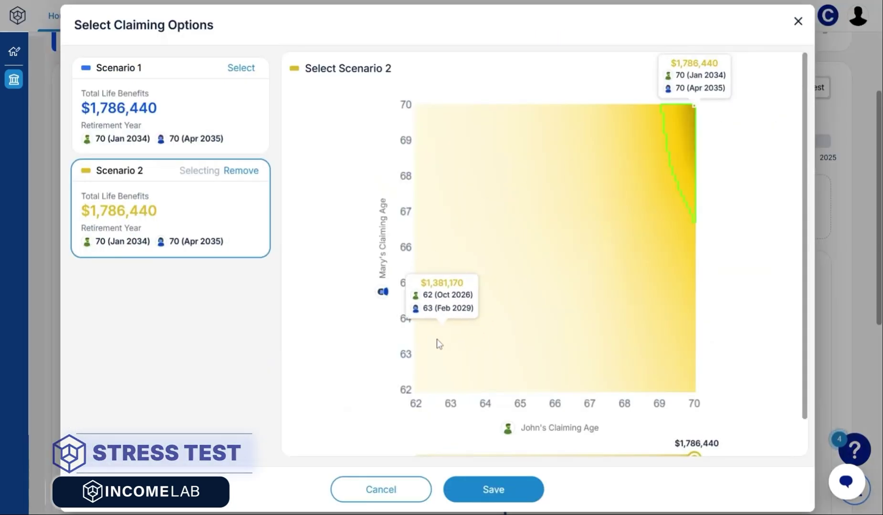
{"action": "left_click", "coordinate": [417, 396]}
{"action": "left_click", "coordinate": [496, 490]}
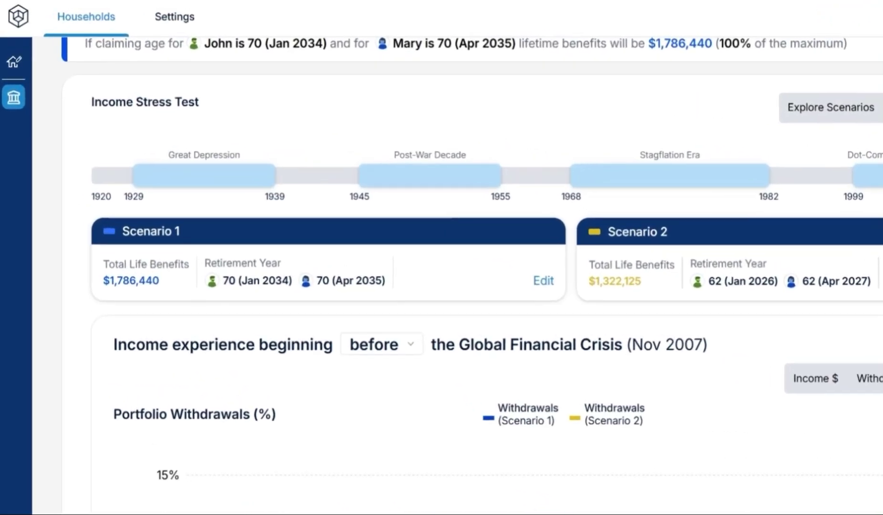
- Examine the portfolio withdrawal percentages and balances of both scenarios through the Global Financial Crisis stress test
{"action": "scroll", "coordinate": [582, 332], "scroll_direction": "down", "scroll_amount": 3}
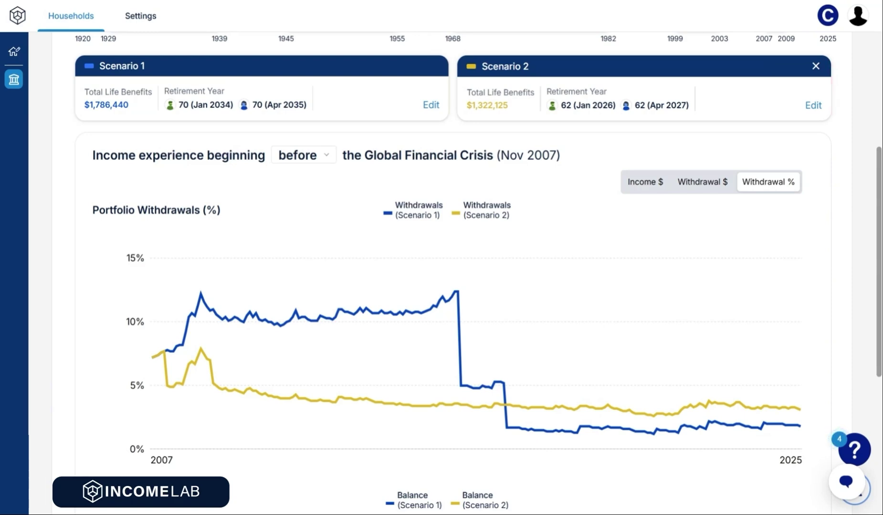
{"action": "scroll", "coordinate": [514, 134], "scroll_direction": "up", "scroll_amount": 3}
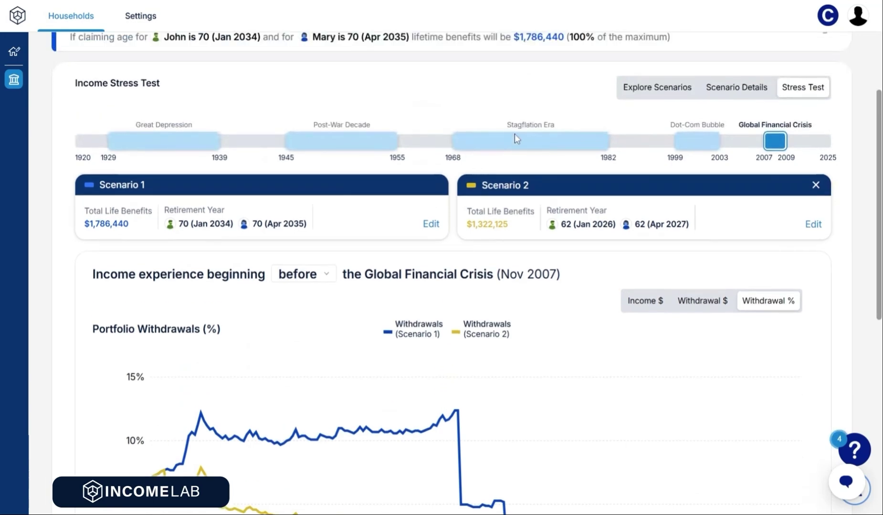
{"action": "scroll", "coordinate": [514, 134], "scroll_direction": "up", "scroll_amount": 3}
{"action": "scroll", "coordinate": [515, 137], "scroll_direction": "down", "scroll_amount": 4}
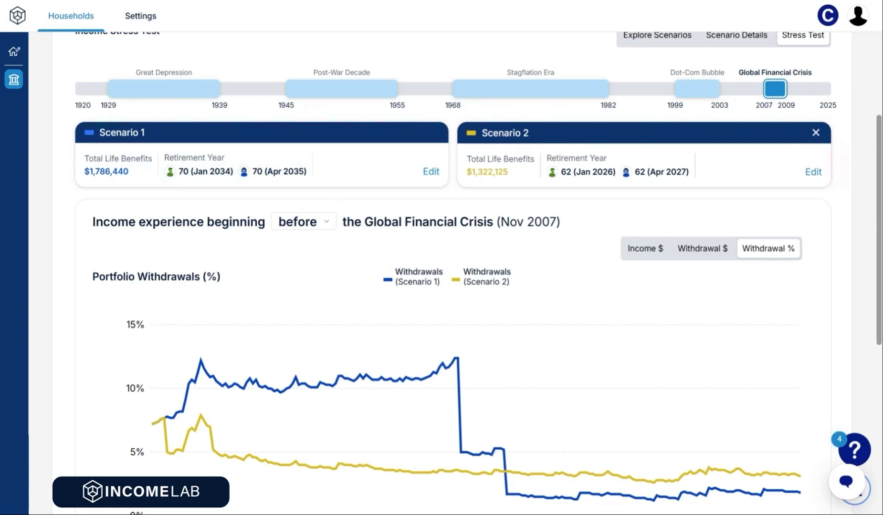
{"action": "scroll", "coordinate": [375, 264], "scroll_direction": "down", "scroll_amount": 4}
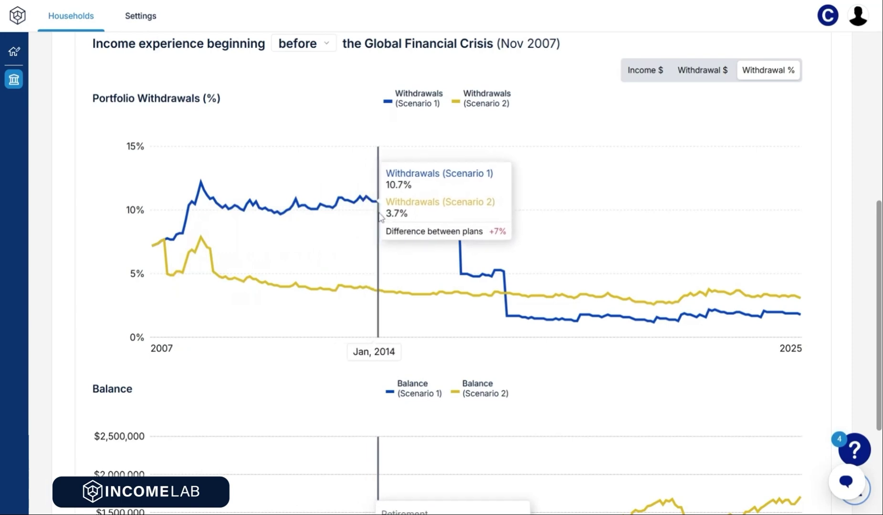
{"action": "scroll", "coordinate": [390, 213], "scroll_direction": "down", "scroll_amount": 4}
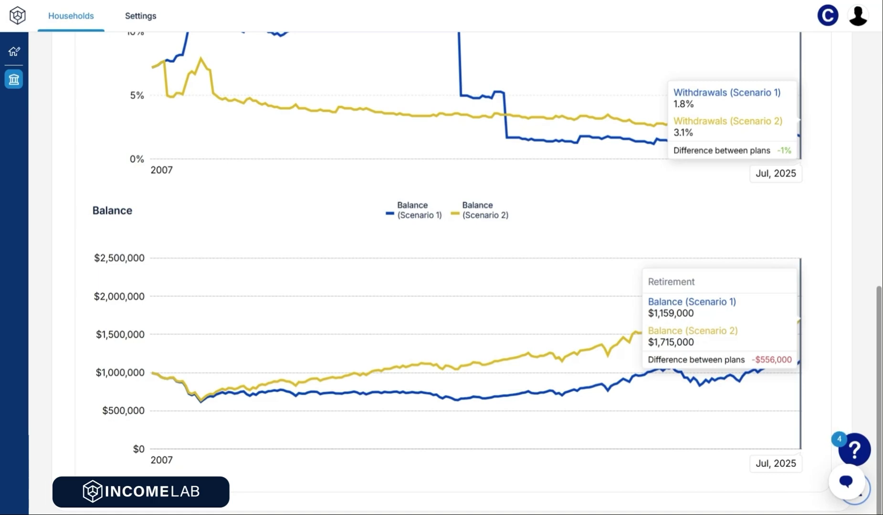
{"action": "scroll", "coordinate": [573, 293], "scroll_direction": "up", "scroll_amount": 9}
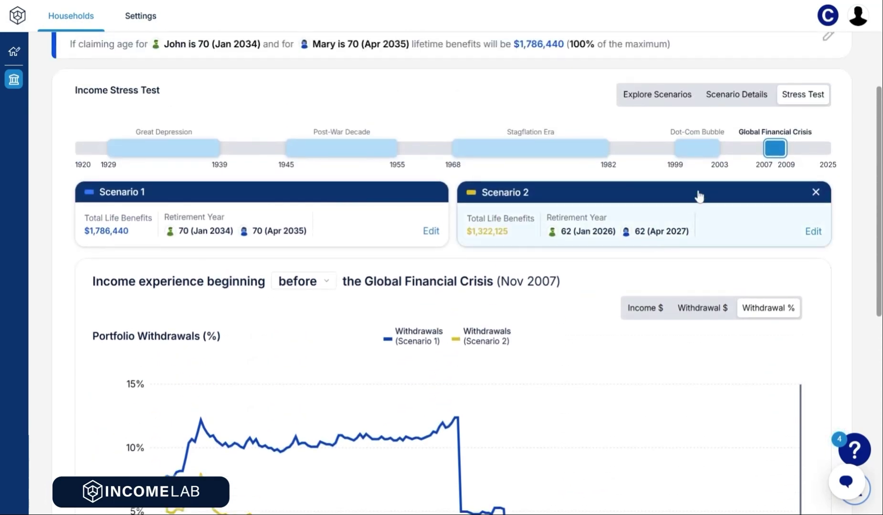
{"action": "scroll", "coordinate": [698, 196], "scroll_direction": "up", "scroll_amount": 2}
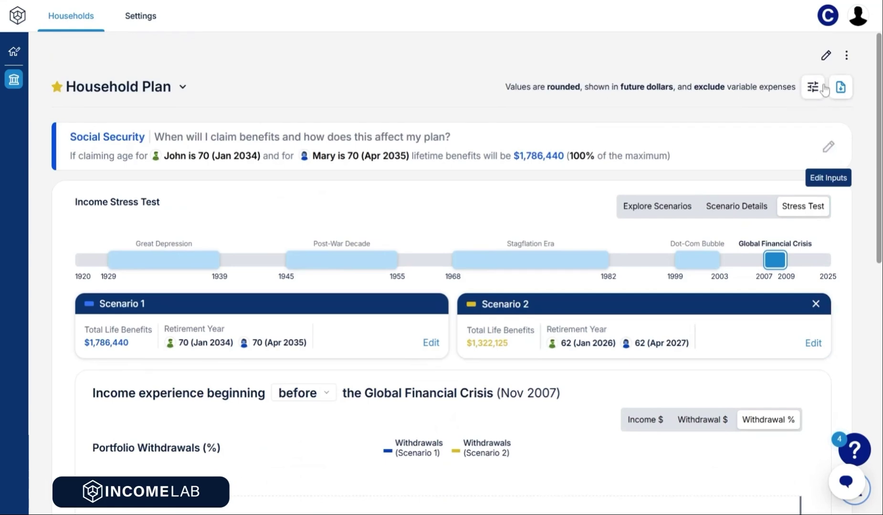
- Open the plan inputs and review the plan info, the investment account's settings and both spouses' Social Security estimates
{"action": "left_click", "coordinate": [827, 59]}
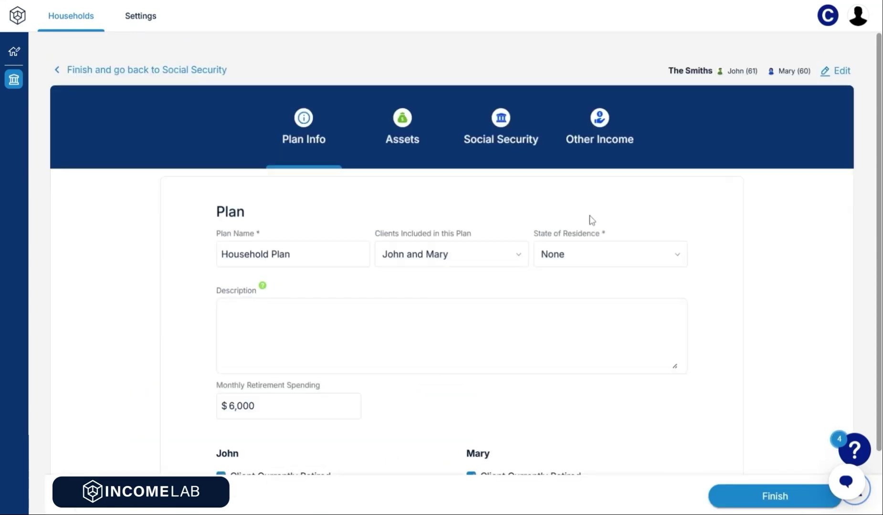
{"action": "left_click", "coordinate": [396, 142]}
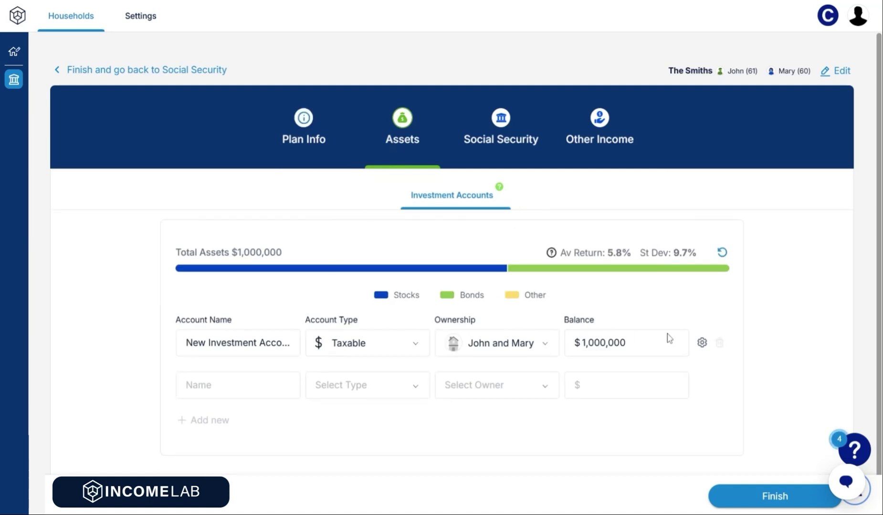
{"action": "left_click", "coordinate": [699, 344]}
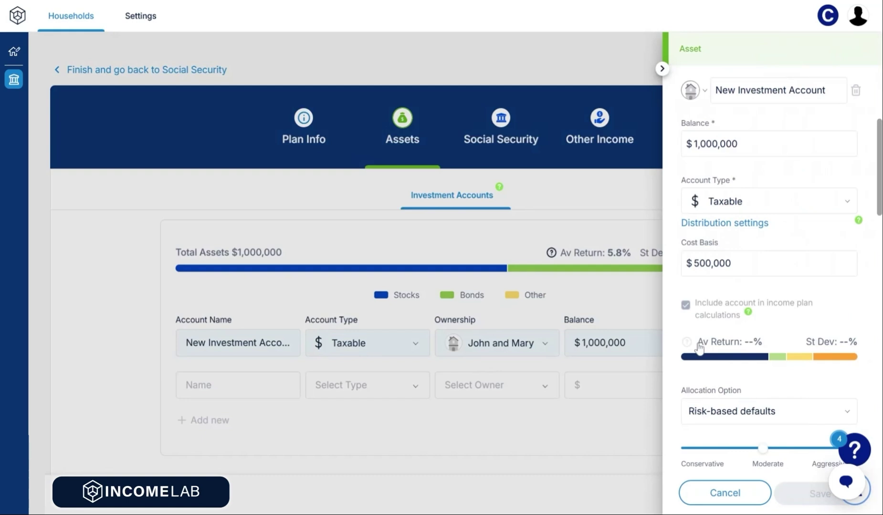
{"action": "left_click", "coordinate": [662, 69]}
{"action": "left_click", "coordinate": [492, 137]}
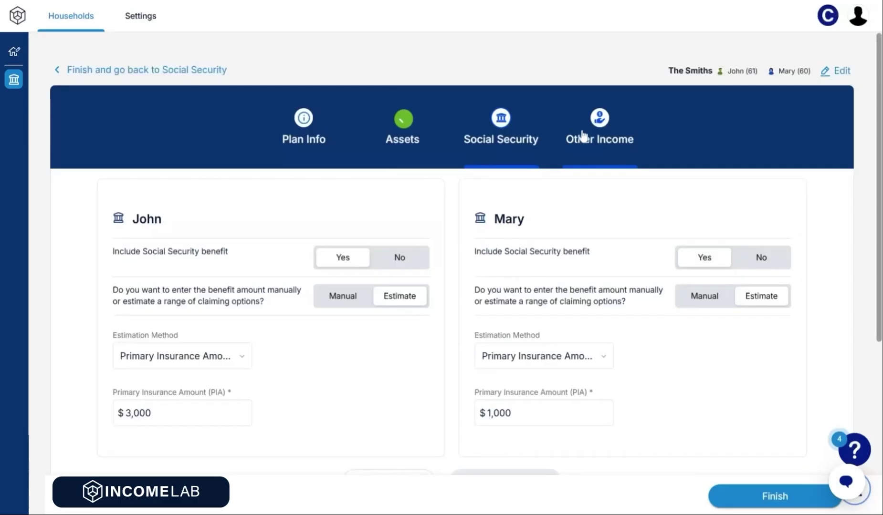
- Try out a $10,000 Salary entry under other income, earned by the first spouse and taxed as Wages, and delete it
{"action": "left_click", "coordinate": [611, 140]}
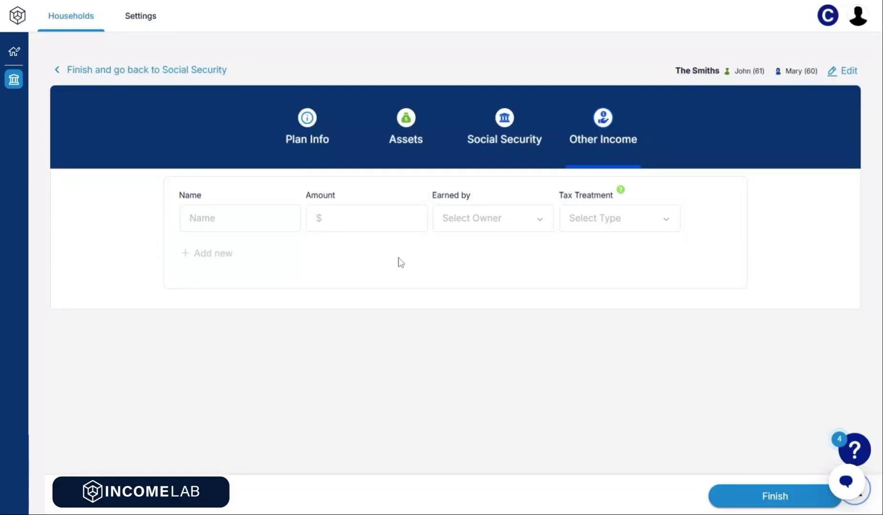
{"action": "left_click", "coordinate": [260, 220]}
{"action": "type", "text": "Salary"}
{"action": "key", "text": "Tab"}
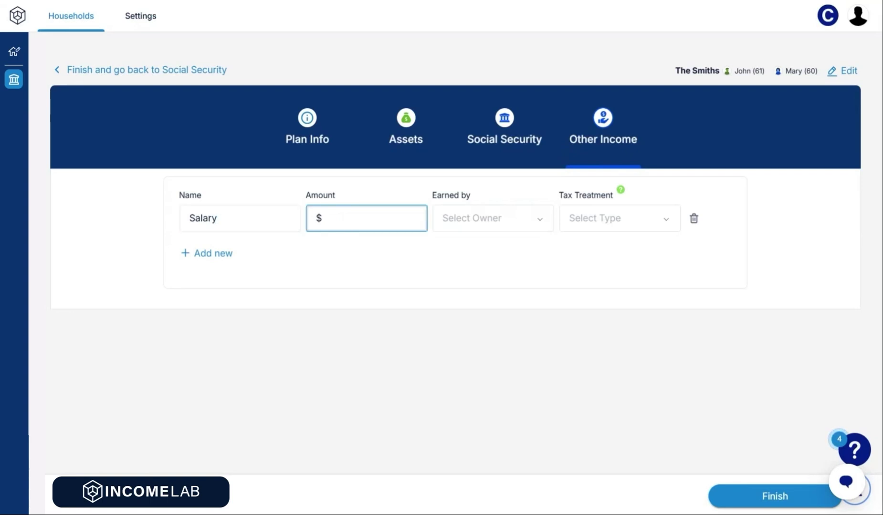
{"action": "type", "text": "100000"}
{"action": "key", "text": "Tab"}
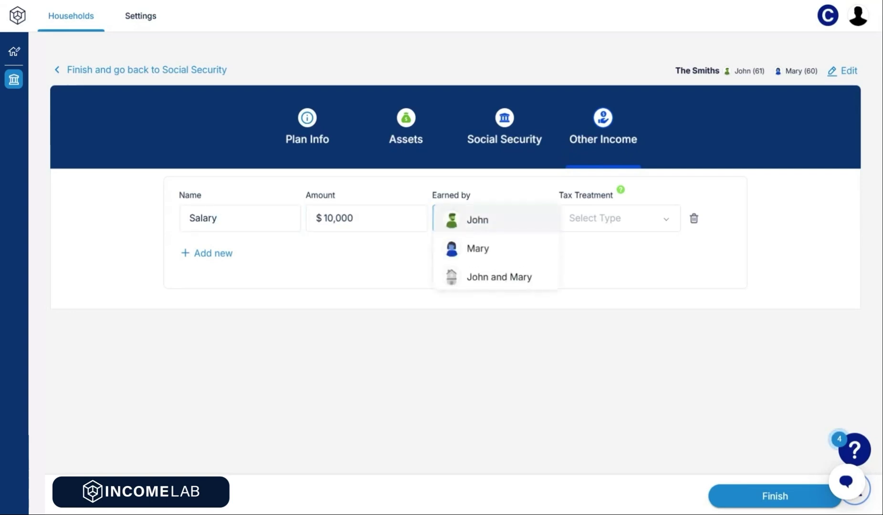
{"action": "left_click", "coordinate": [501, 222]}
{"action": "left_click", "coordinate": [587, 221]}
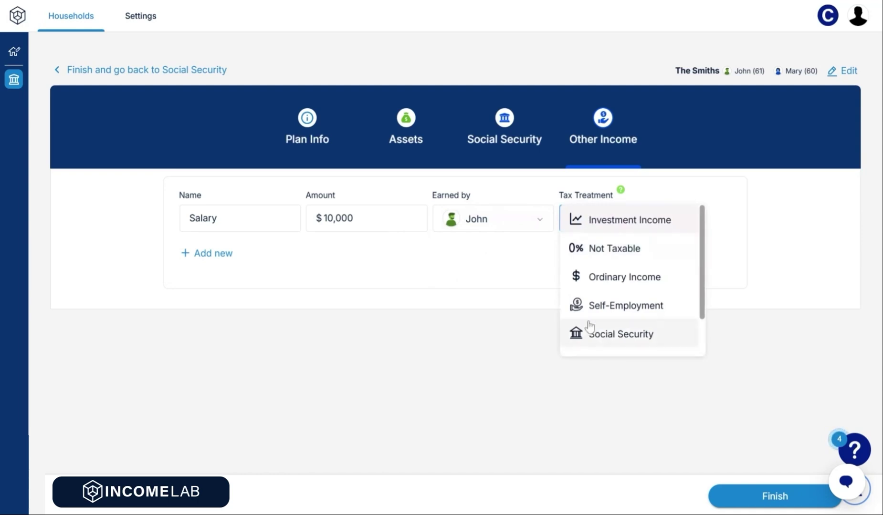
{"action": "scroll", "coordinate": [591, 329], "scroll_direction": "down", "scroll_amount": 2}
{"action": "left_click", "coordinate": [603, 344]}
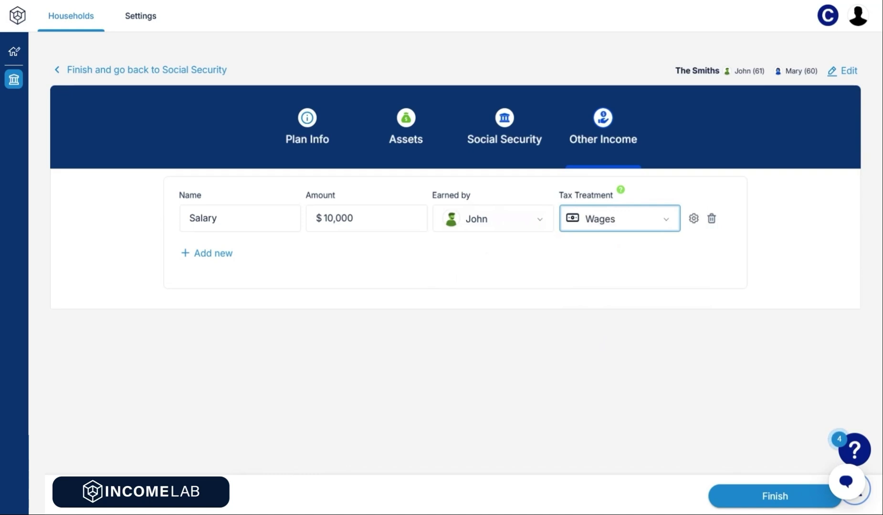
{"action": "left_click", "coordinate": [711, 218]}
- Leave the plan inputs, return to Social Security, and start the claiming analysis
{"action": "left_click", "coordinate": [87, 70]}
{"action": "left_click", "coordinate": [415, 321]}
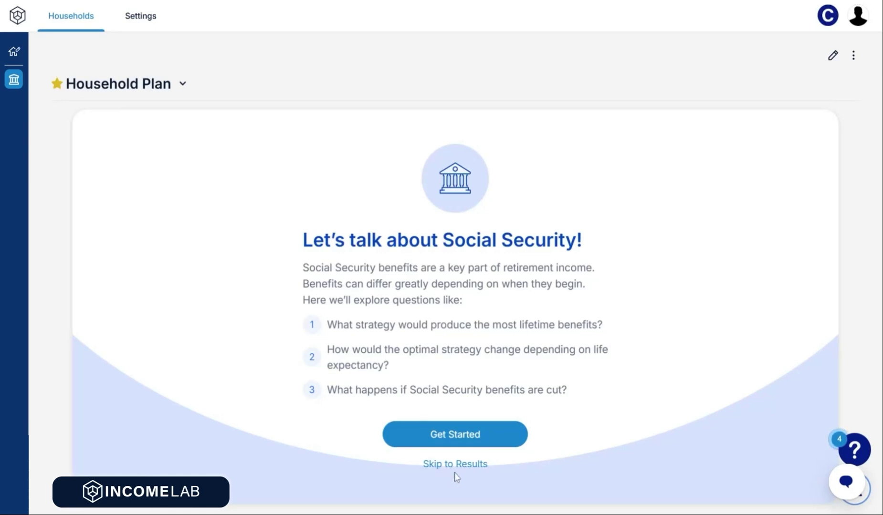
{"action": "left_click", "coordinate": [458, 436]}
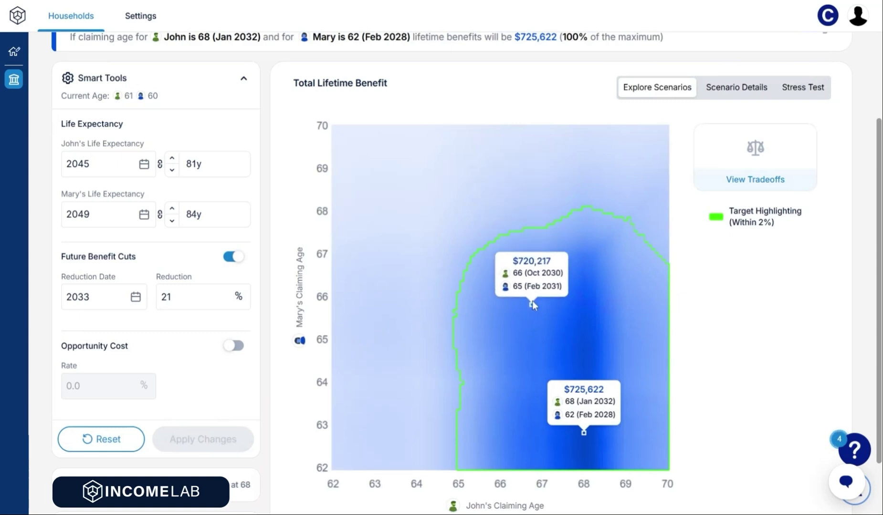
- Examine the benefit details and breakeven chart for the scenario claiming at 68 (Jan 2032) and 62 (Feb 2028)
{"action": "left_click", "coordinate": [726, 96]}
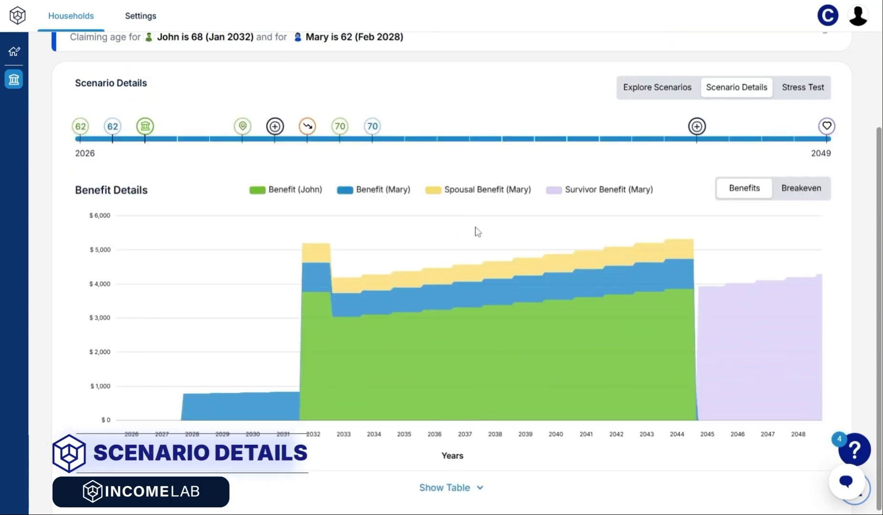
{"action": "mouse_move", "coordinate": [467, 248]}
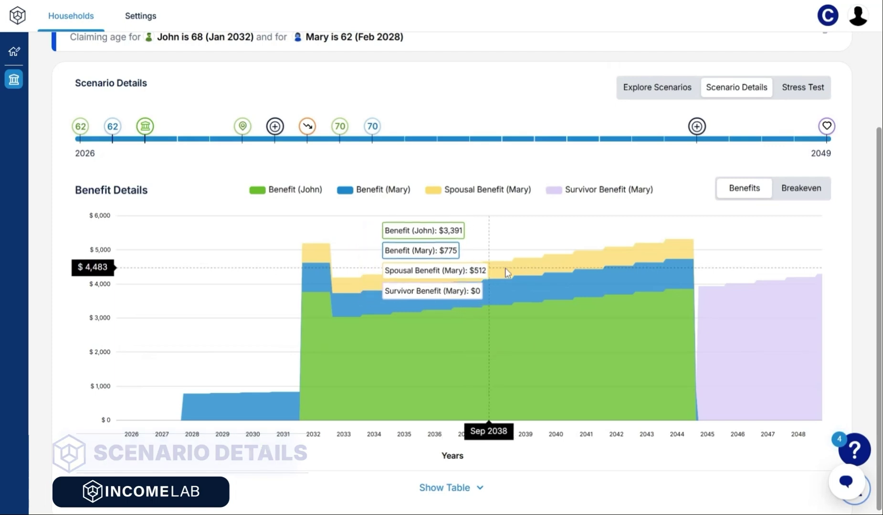
{"action": "left_click", "coordinate": [805, 188]}
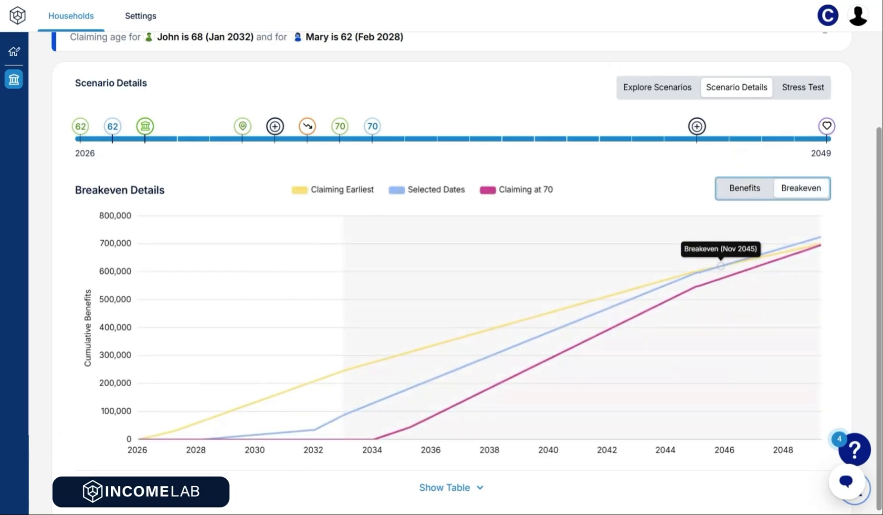
{"action": "scroll", "coordinate": [656, 172], "scroll_direction": "up", "scroll_amount": 3}
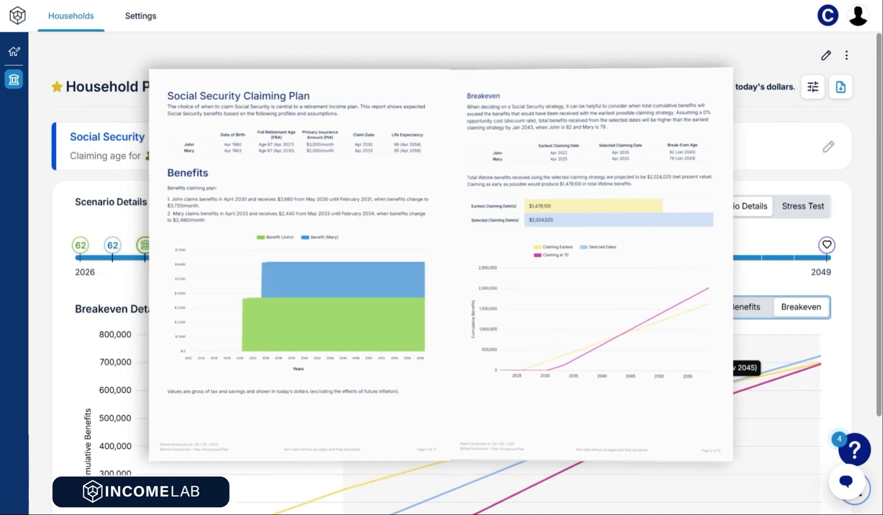
- View the tradeoffs for the scenario claiming at 67 (Sep 2031) and 65 (Jan 2031)
{"action": "scroll", "coordinate": [442, 287], "scroll_direction": "down", "scroll_amount": 2}
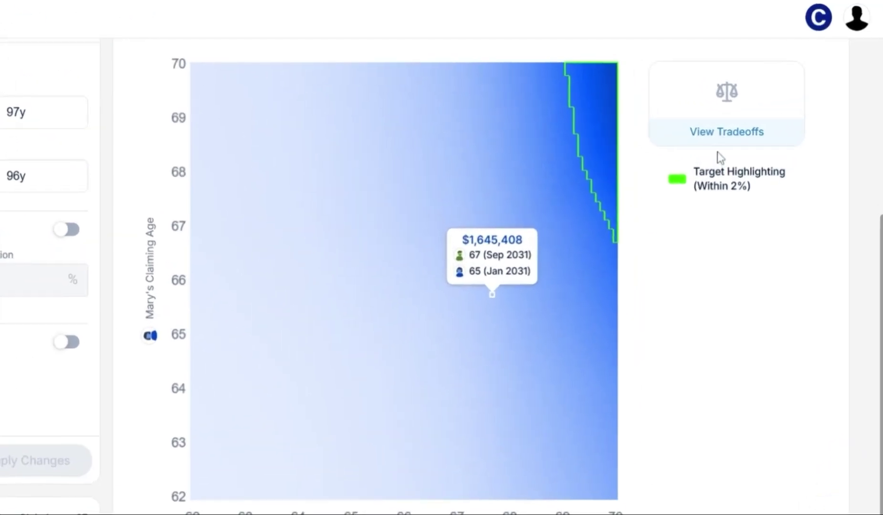
{"action": "left_click", "coordinate": [722, 142]}
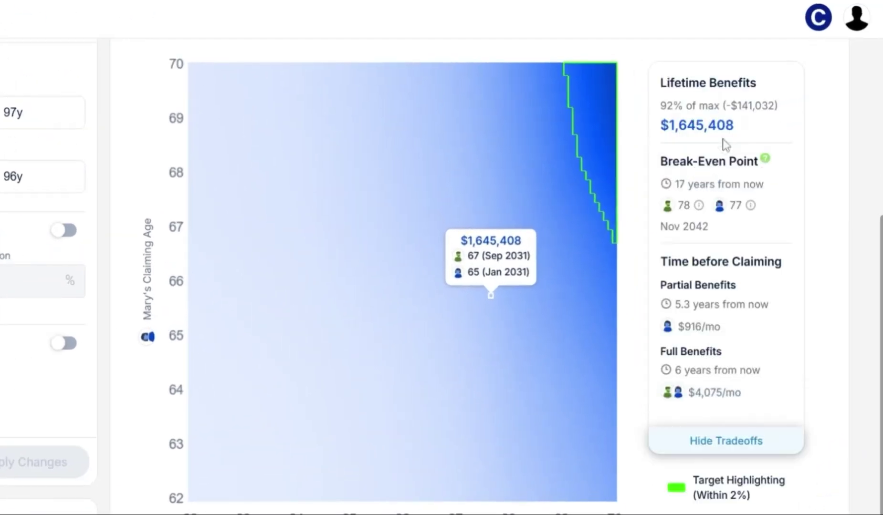